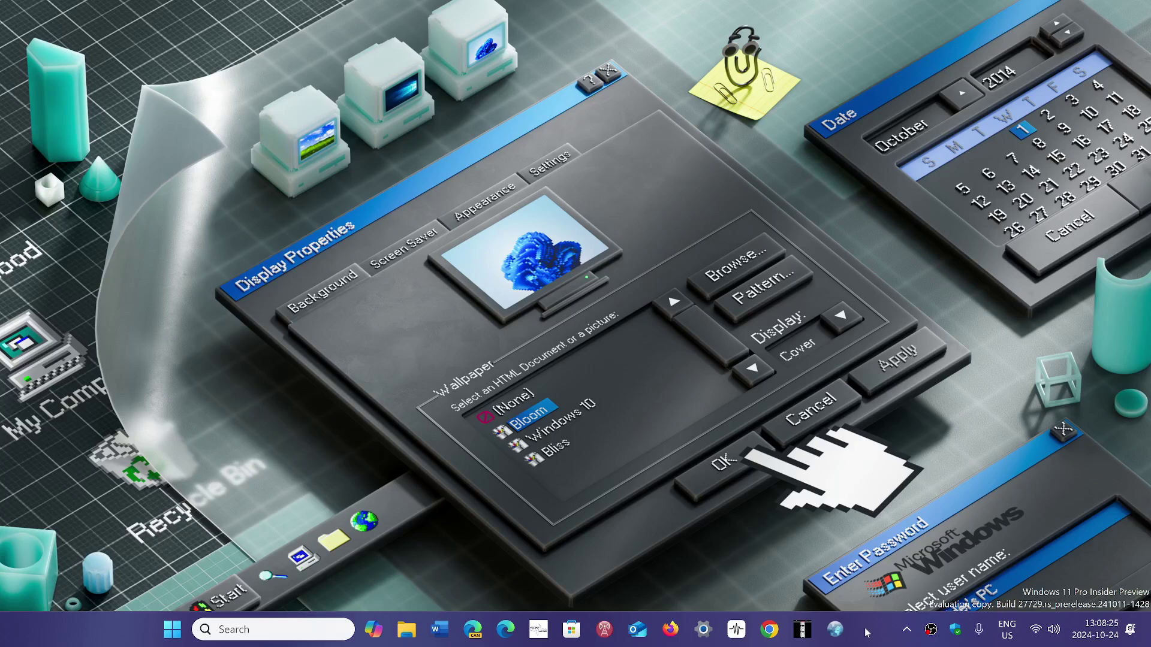
- Launch Microsoft Edge from the taskbar to a new tab with the Microsoft Start page
click(506, 629)
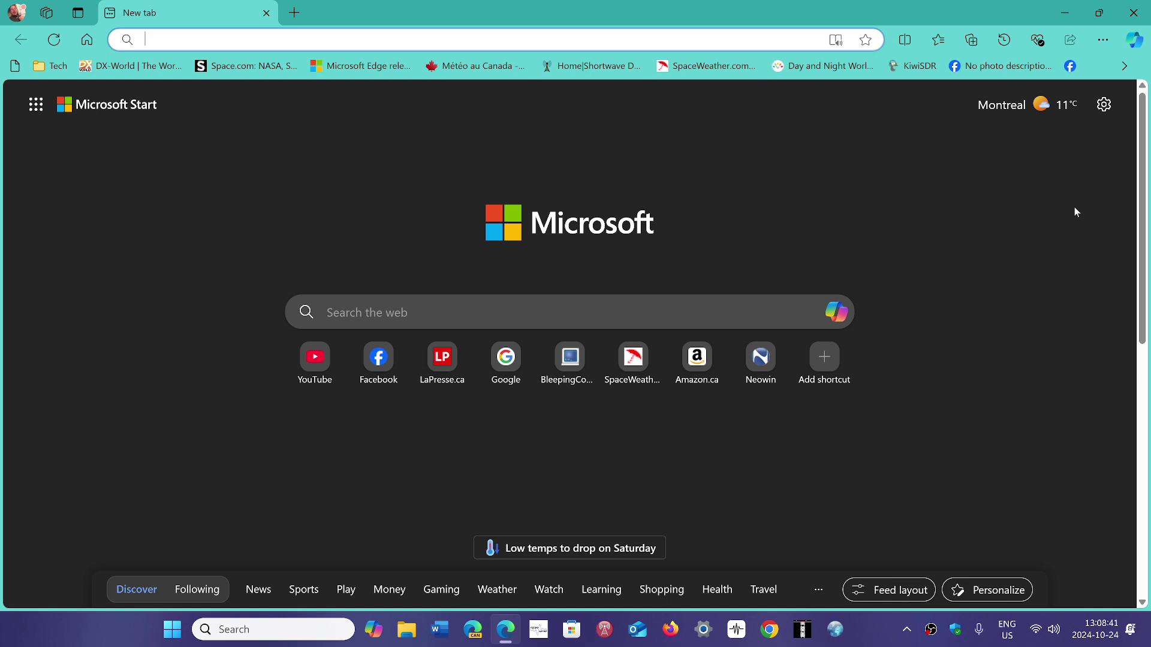
- Show the 'Settings and more' (...) menu in the top-right corner of Edge
click(1102, 40)
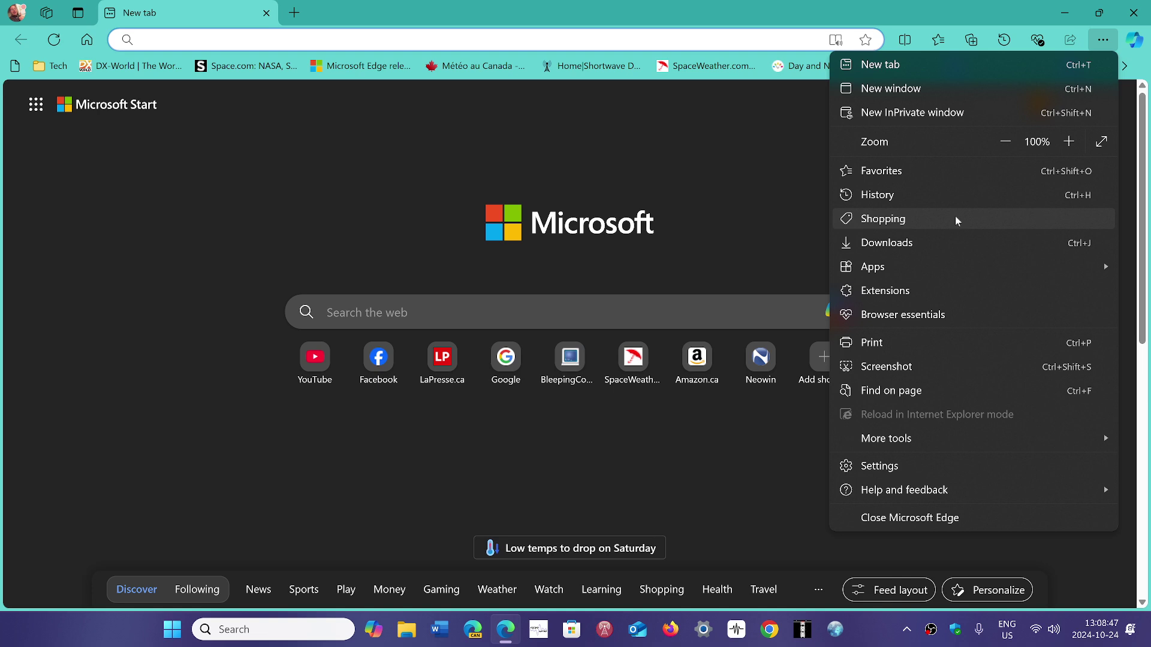
- Review the Personal profile on Edge's Settings Profiles page, then close Edge
click(918, 469)
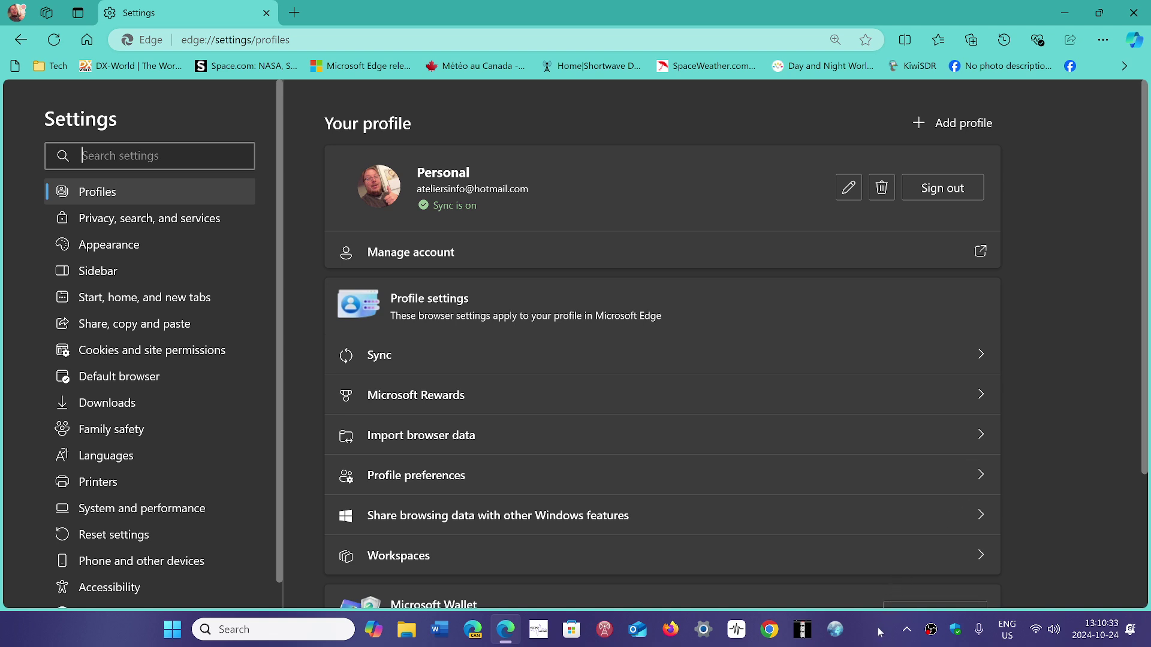
click(1132, 12)
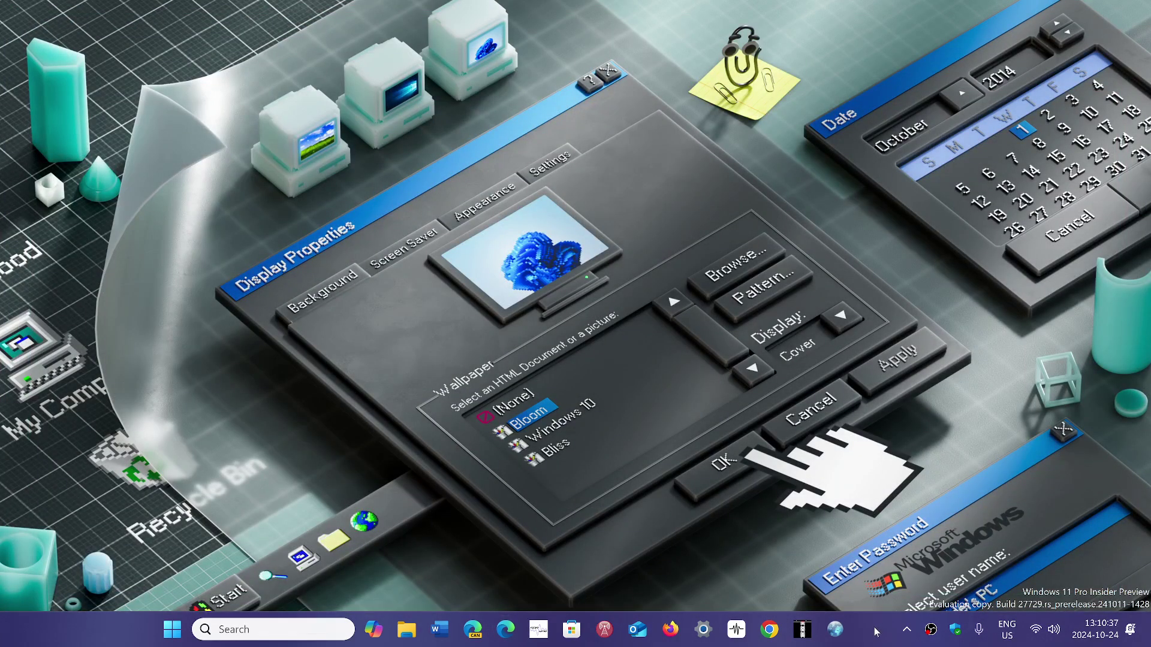